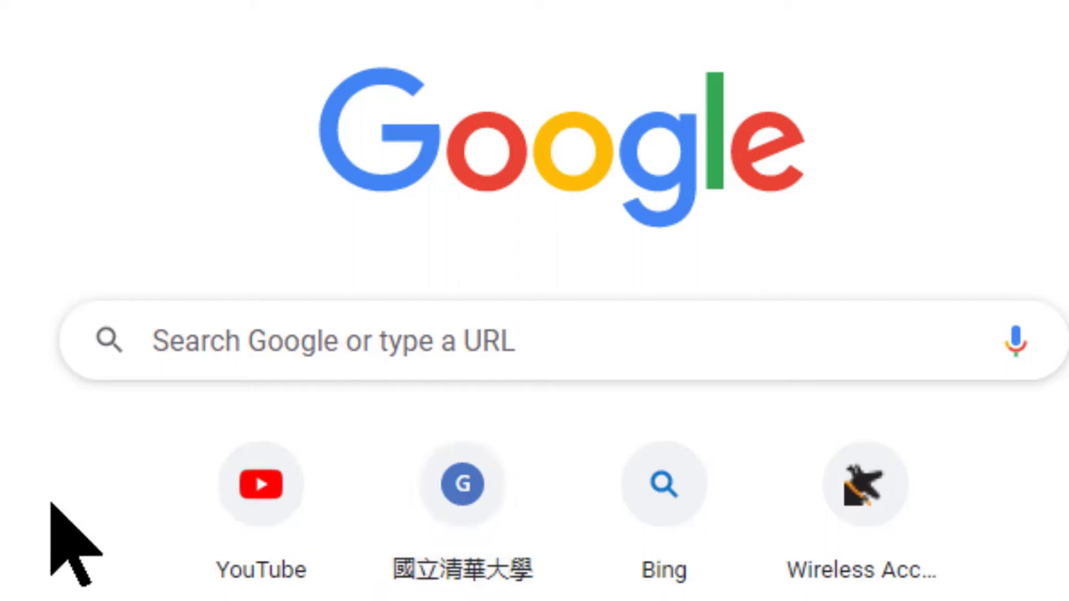
Step: Search Google for 'color calculator software' and open the OSRAM LED ColorCalculator page
left_click(409, 351)
left_click(284, 438)
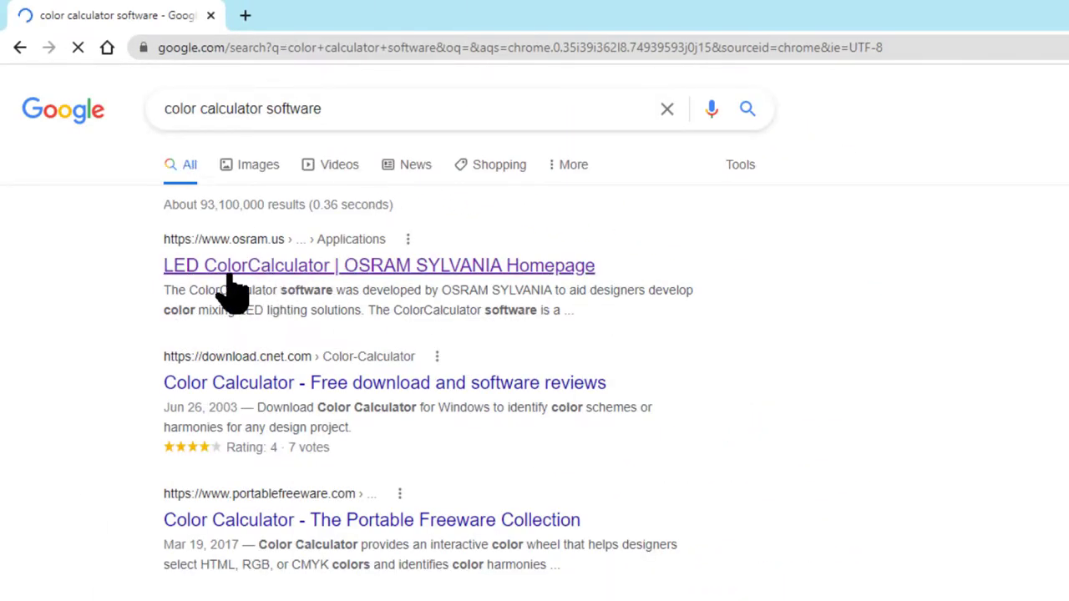
left_click(225, 269)
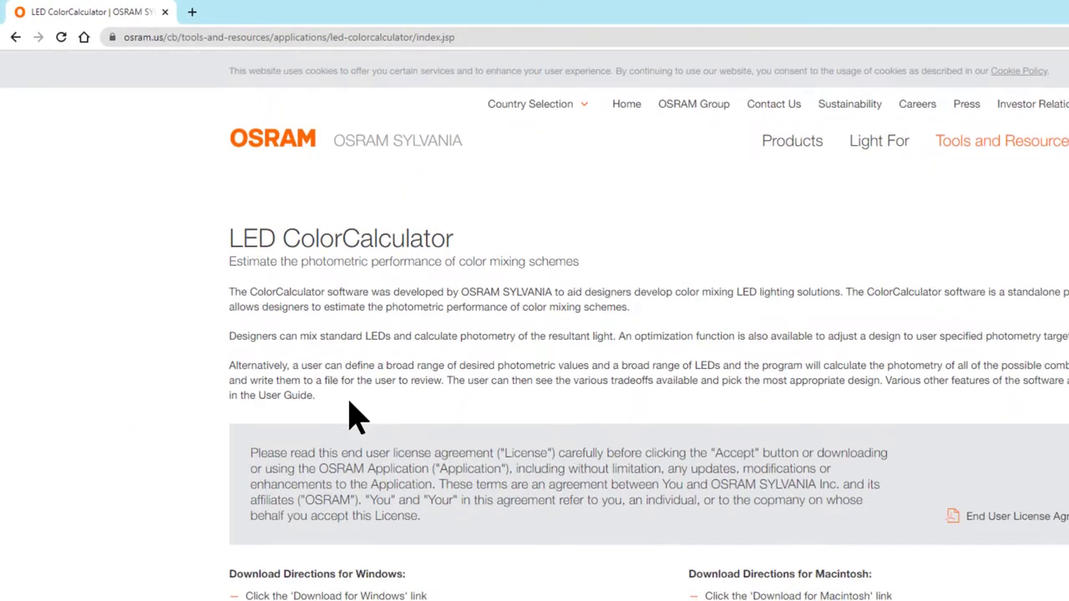
Step: Download the Windows 64-bit version and select the ColorCalculator program file
scroll(353, 417, "down", 6)
left_click(316, 509)
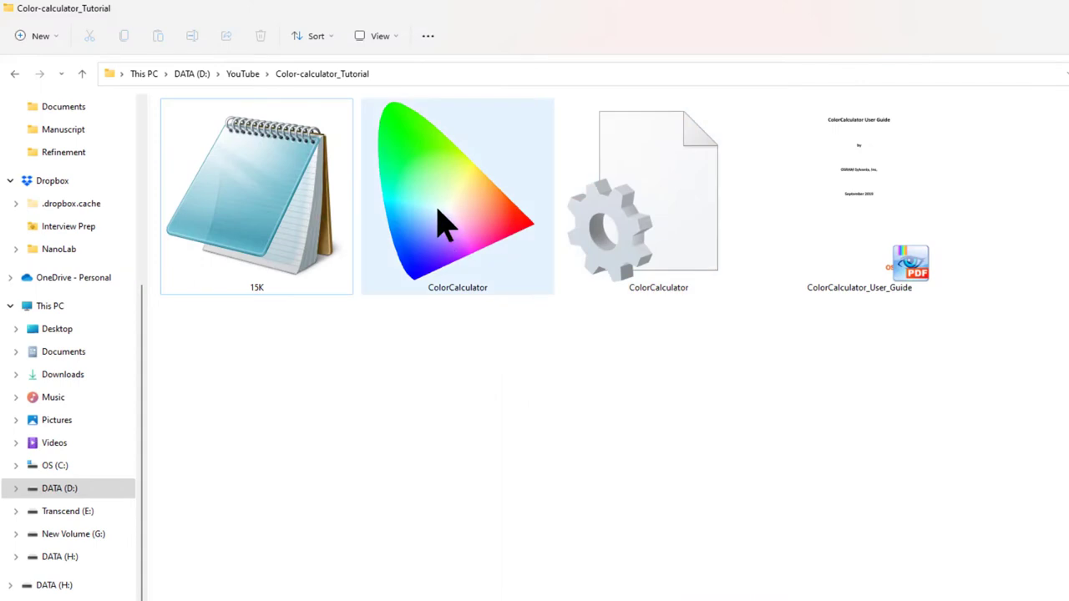
left_click(421, 205)
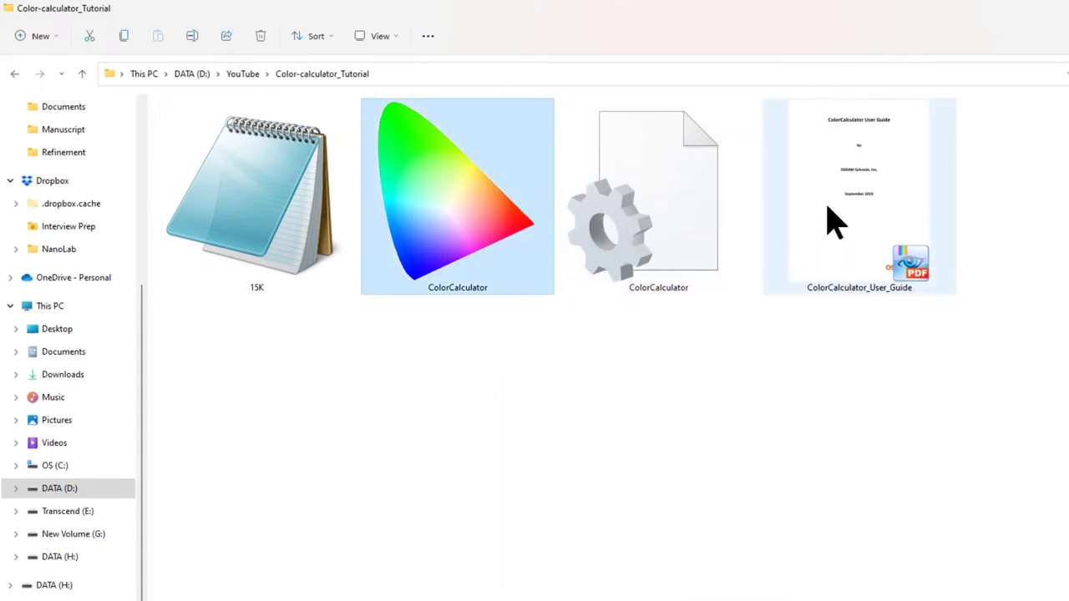
left_click(252, 233)
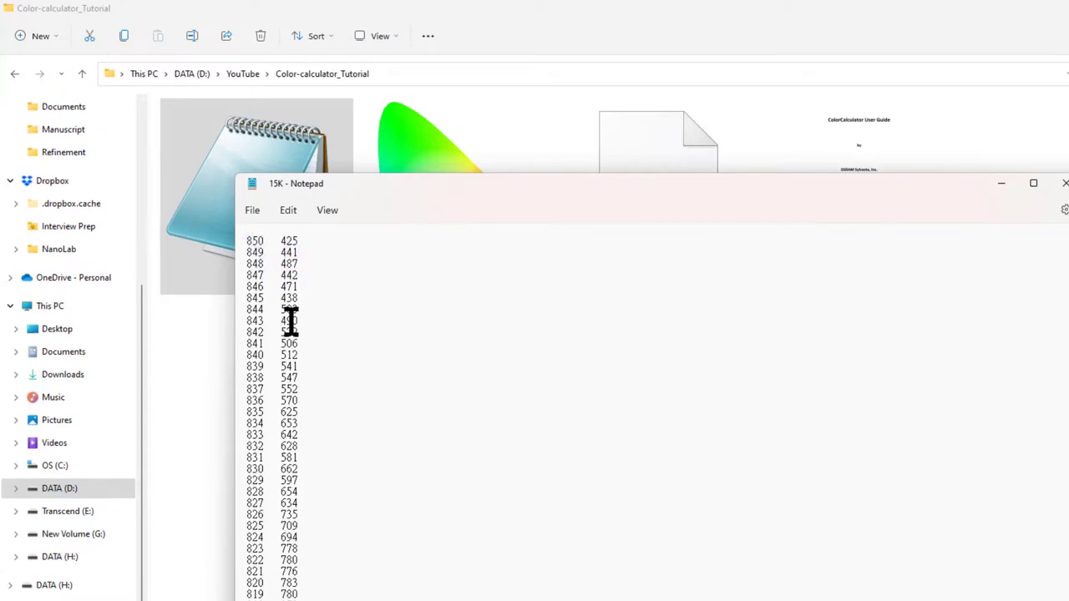
left_click_drag(248, 238, 258, 320)
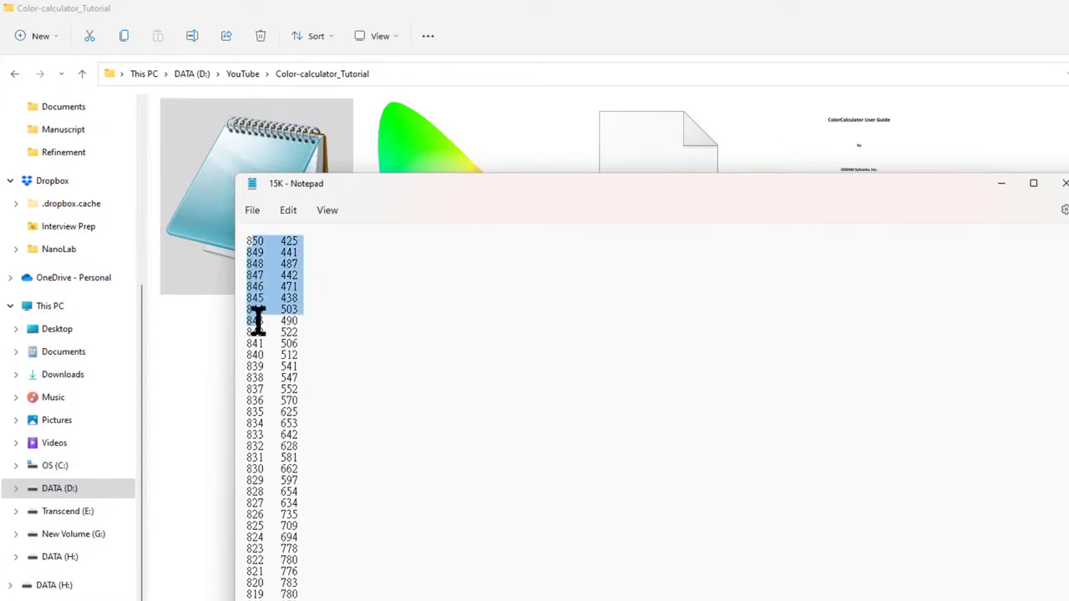
left_click(257, 320)
left_click_drag(302, 275, 627, 292)
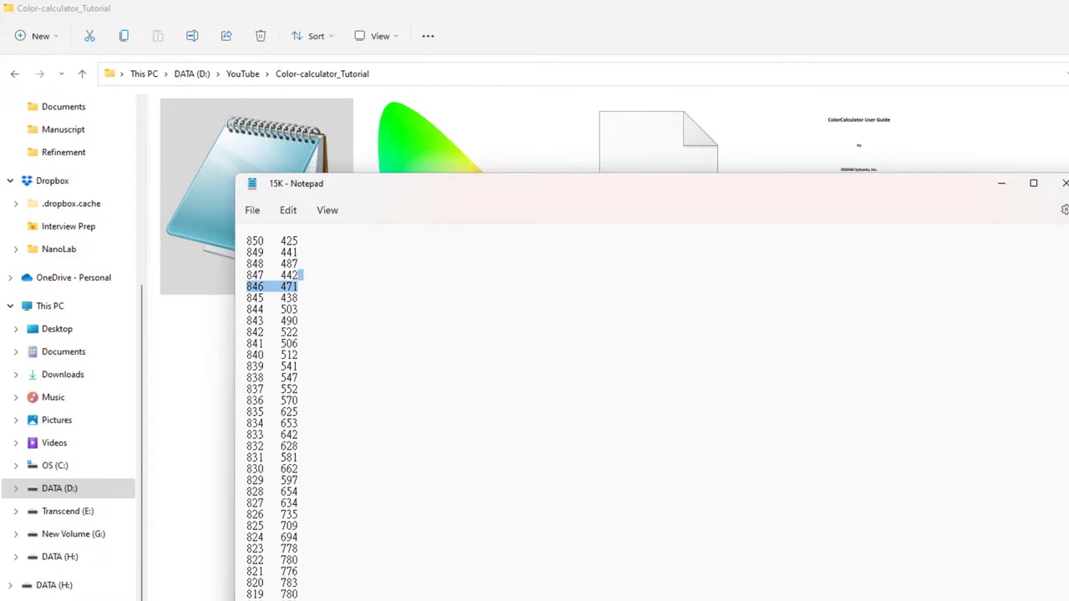
key("alt+F4")
left_click(474, 255)
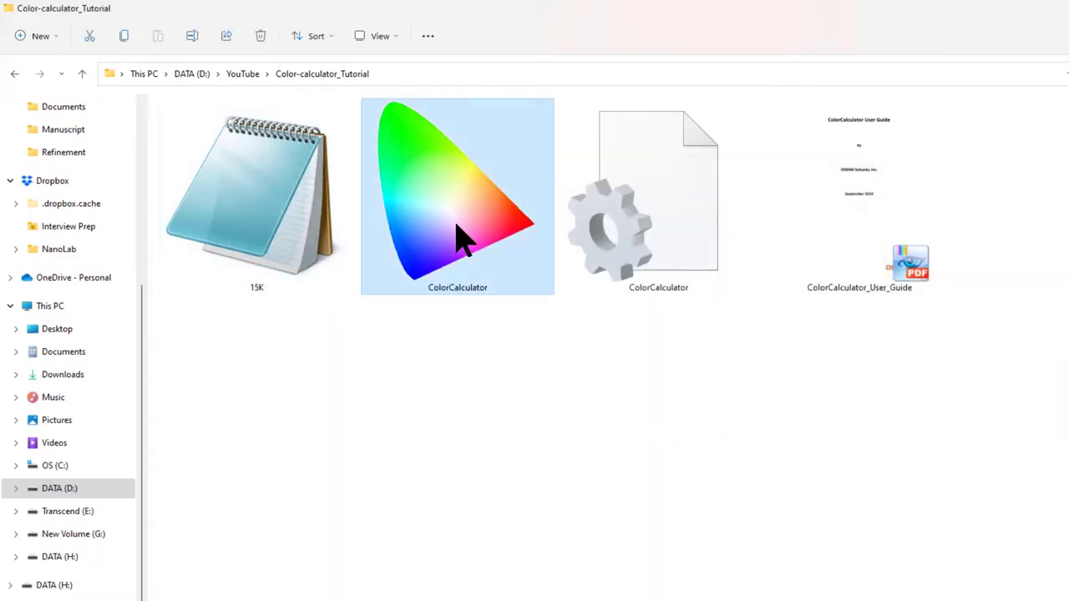
Step: Launch ColorCalculator v7.77 from ColorCalculator.exe and maximize its window
double_click(434, 219)
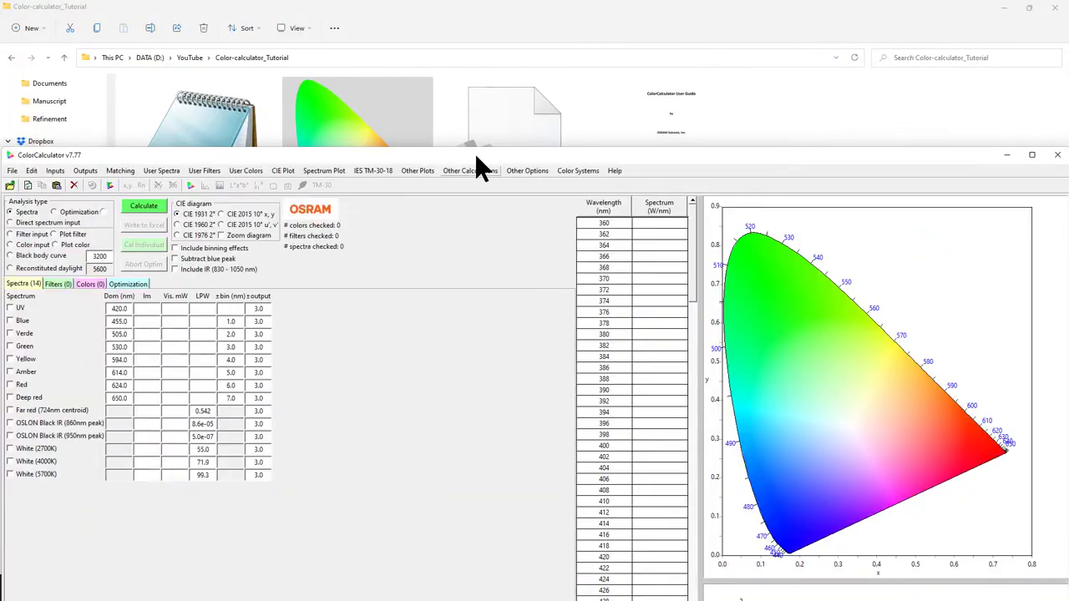
left_click(1032, 155)
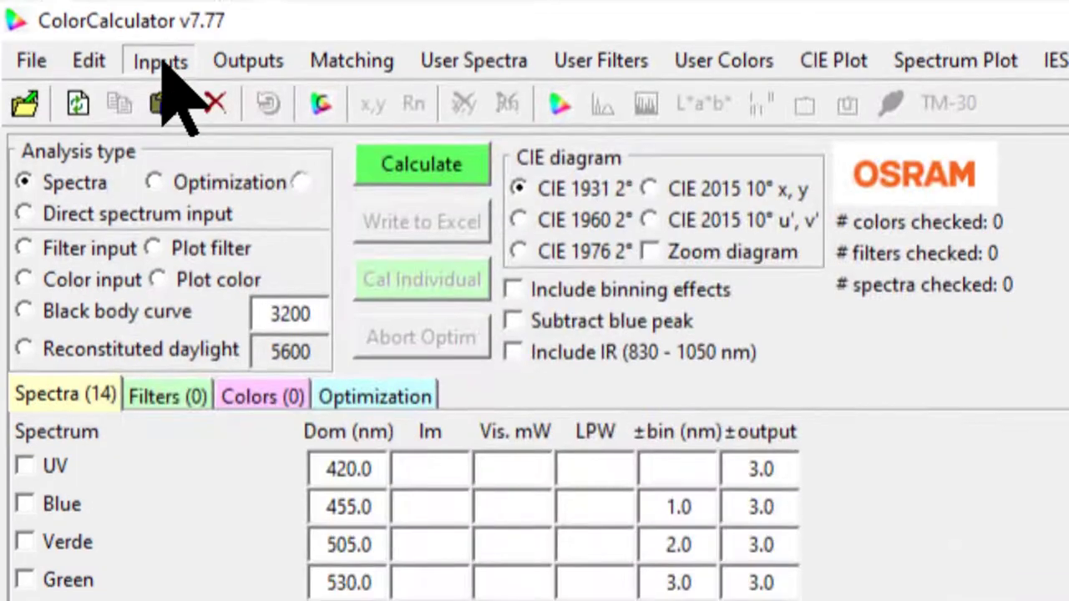
Step: Check the Inputs menu, then set the analysis type to Direct spectrum input
left_click(161, 60)
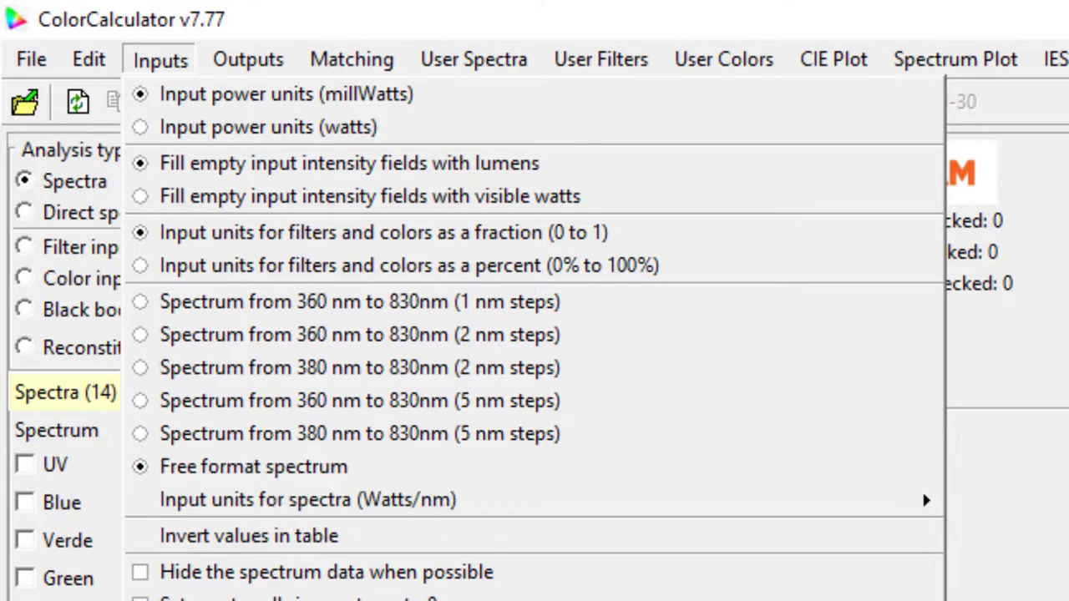
left_click(325, 466)
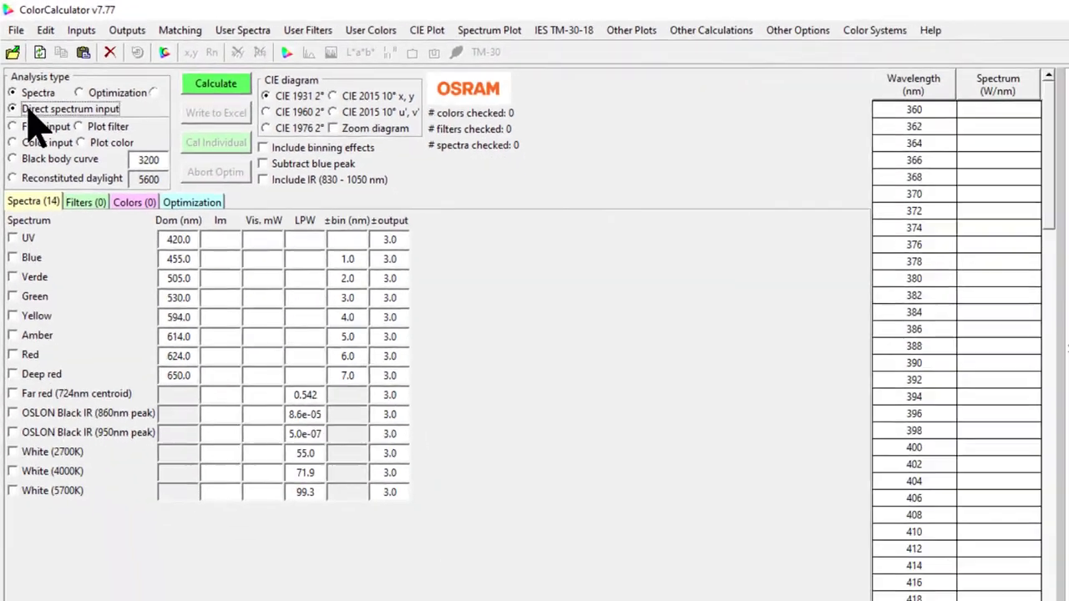
left_click(50, 186)
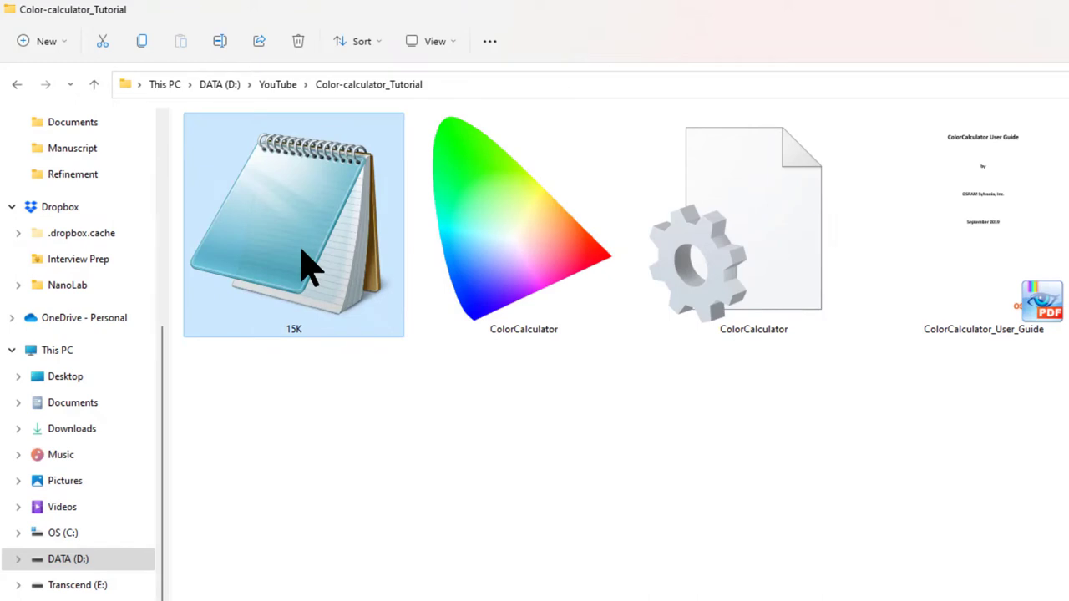
Step: Copy all the 15K.txt data from Notepad into the Wavelength/Spectrum table
double_click(309, 268)
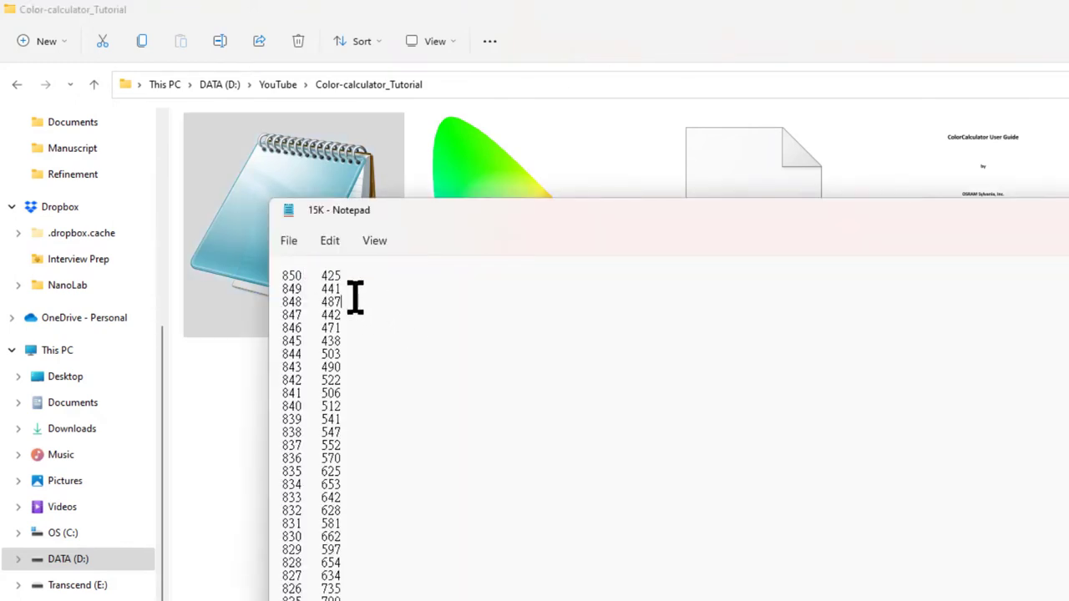
key("ctrl+a")
key("ctrl+c")
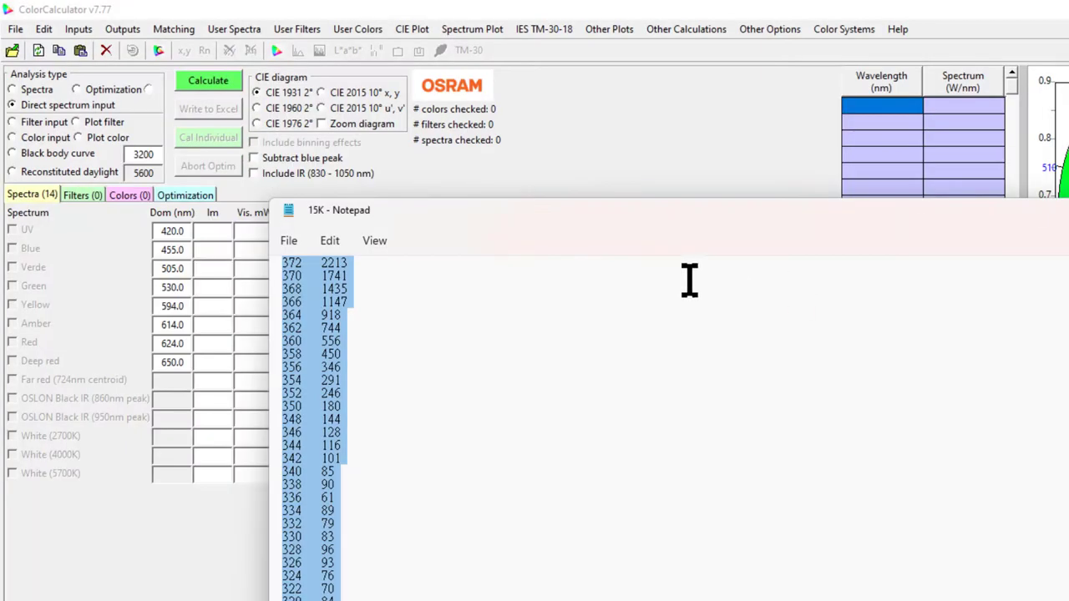
left_click(751, 141)
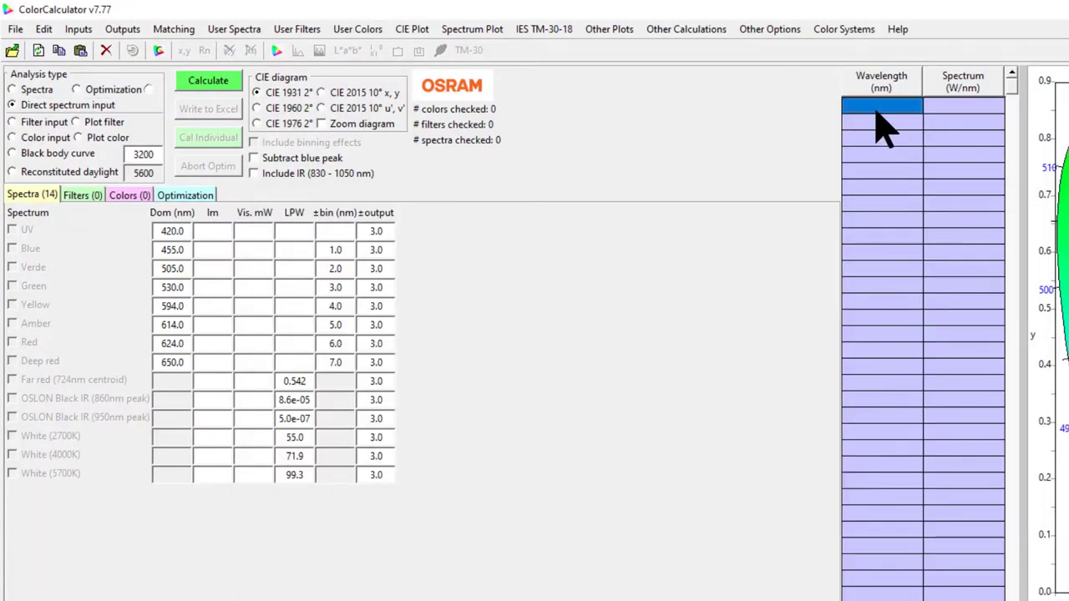
key("ctrl+v")
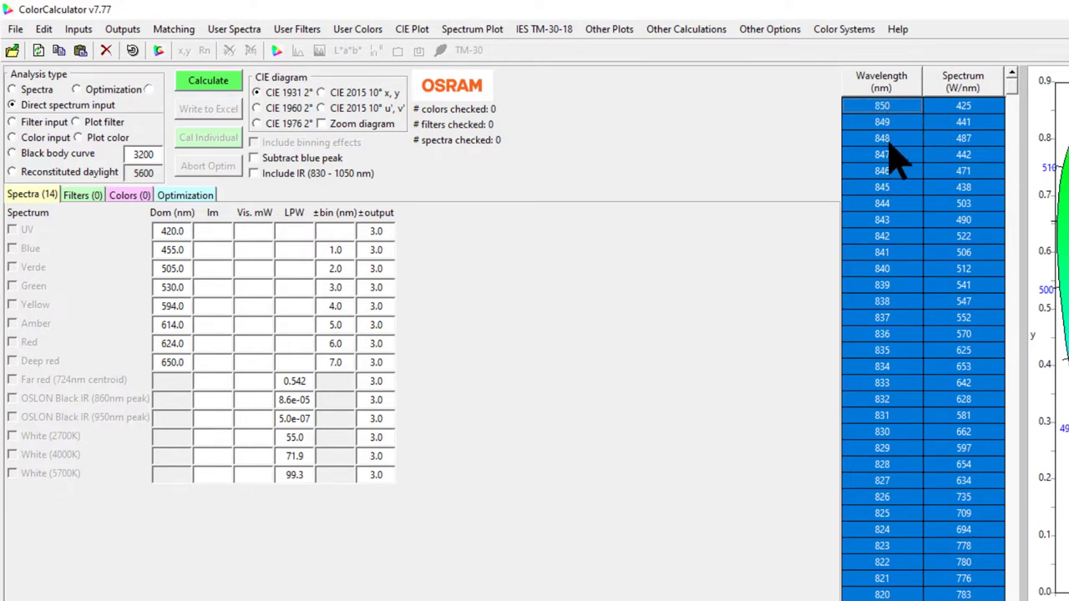
left_click_drag(1013, 104, 1013, 255)
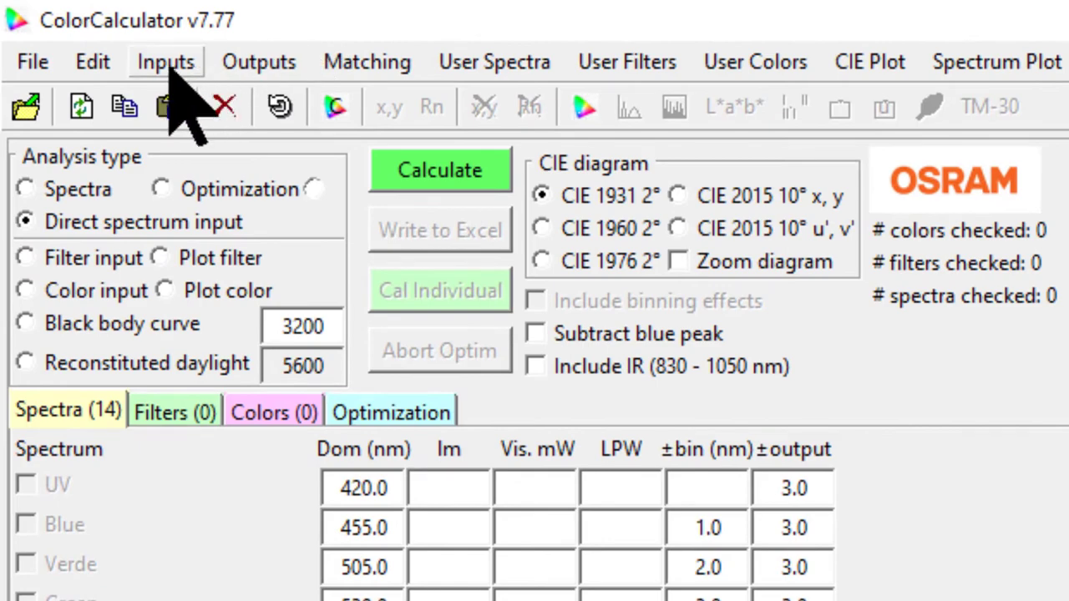
Step: Invert the table to ascend from 300 nm and calculate: CRI 55, x 0.2098, y 0.3259
left_click(166, 62)
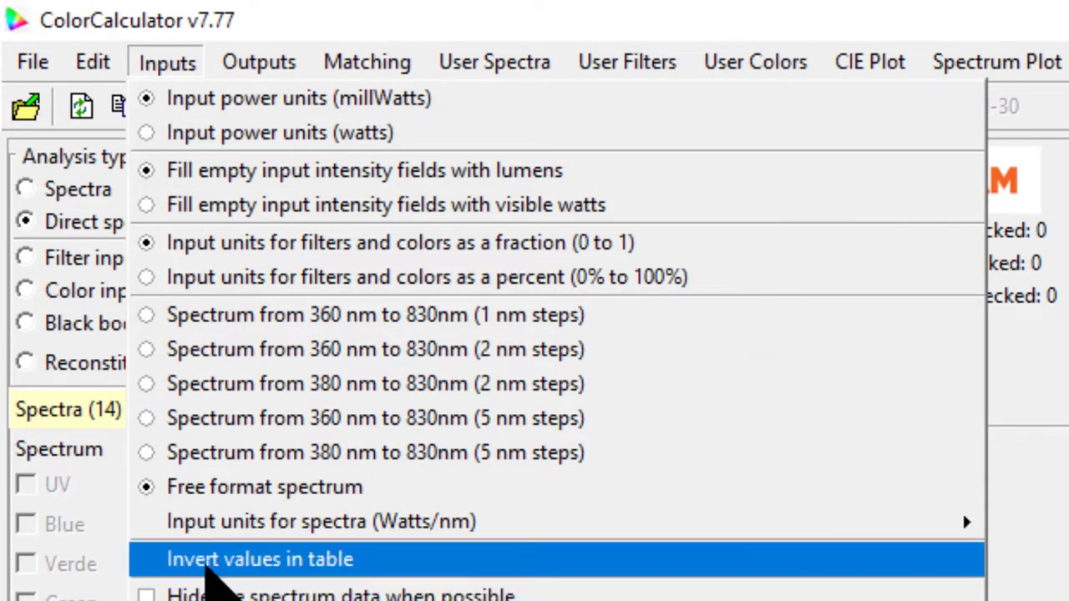
left_click(302, 561)
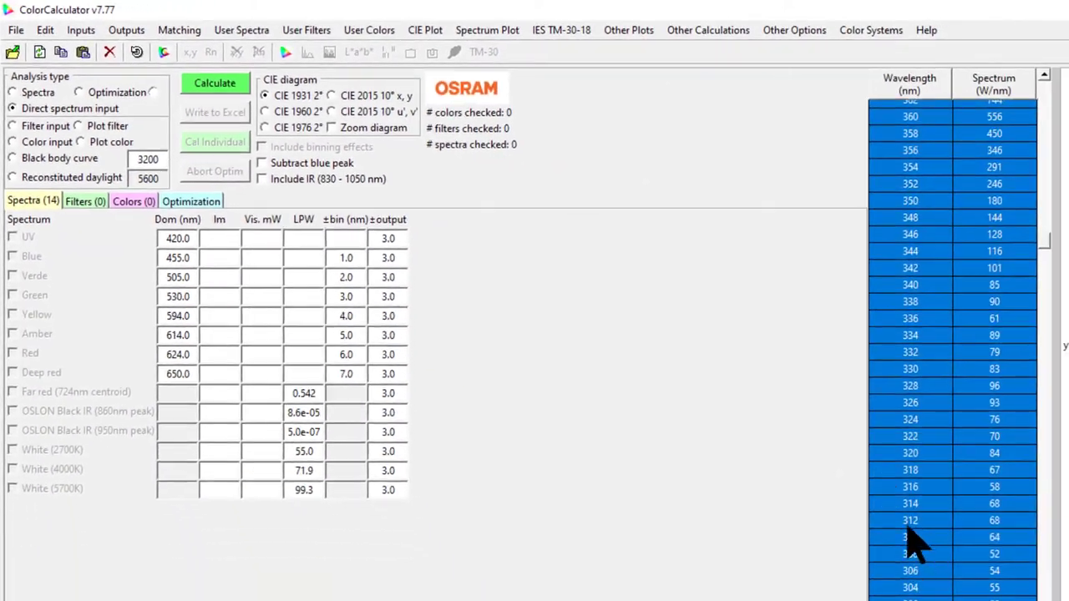
left_click(986, 370)
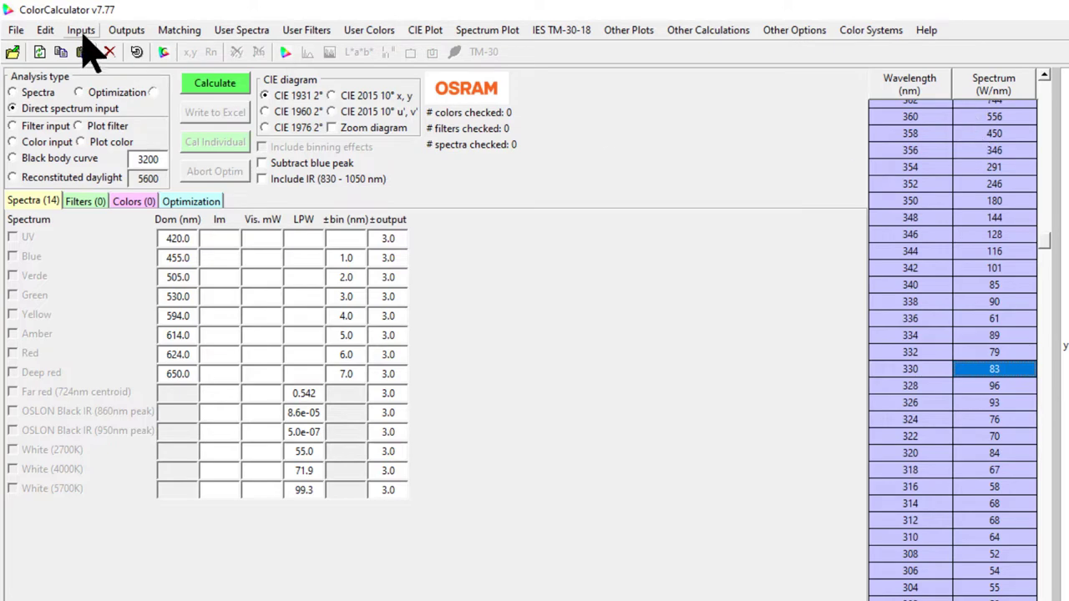
left_click(81, 30)
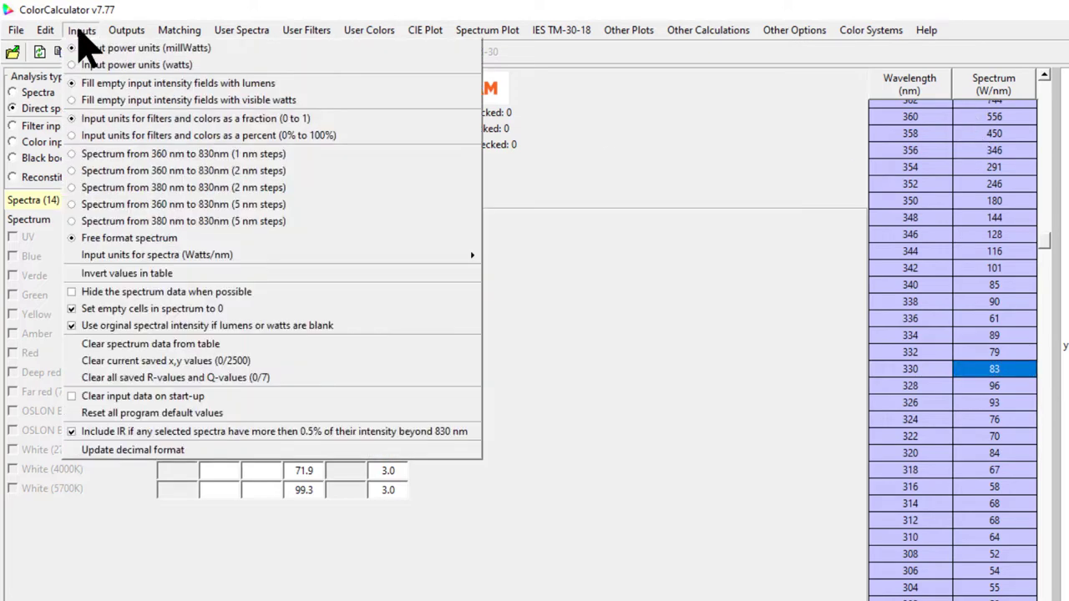
left_click(112, 276)
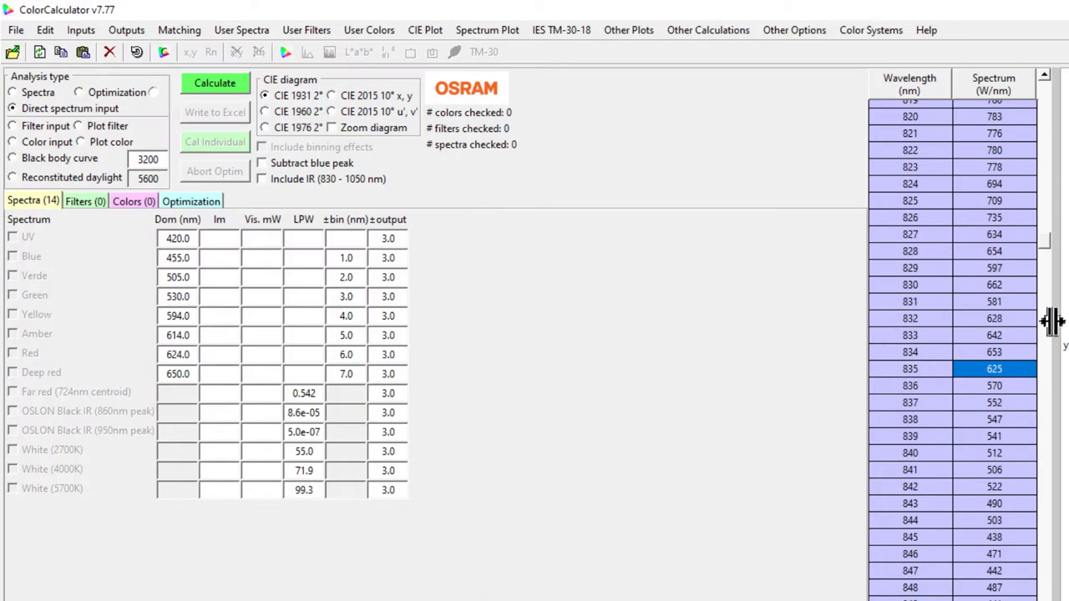
left_click_drag(1049, 250, 1058, 109)
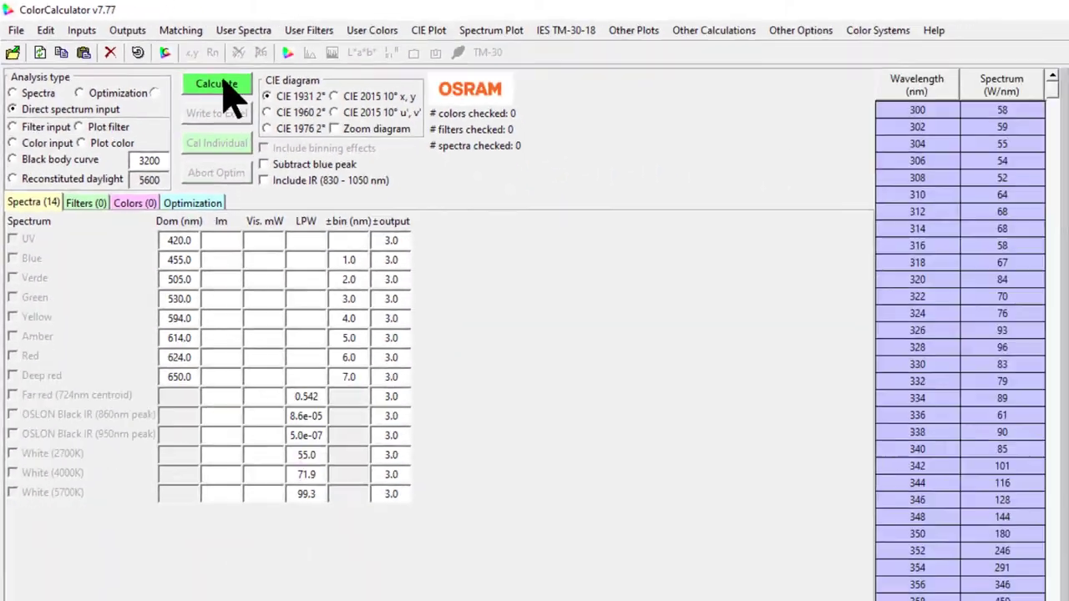
left_click(405, 159)
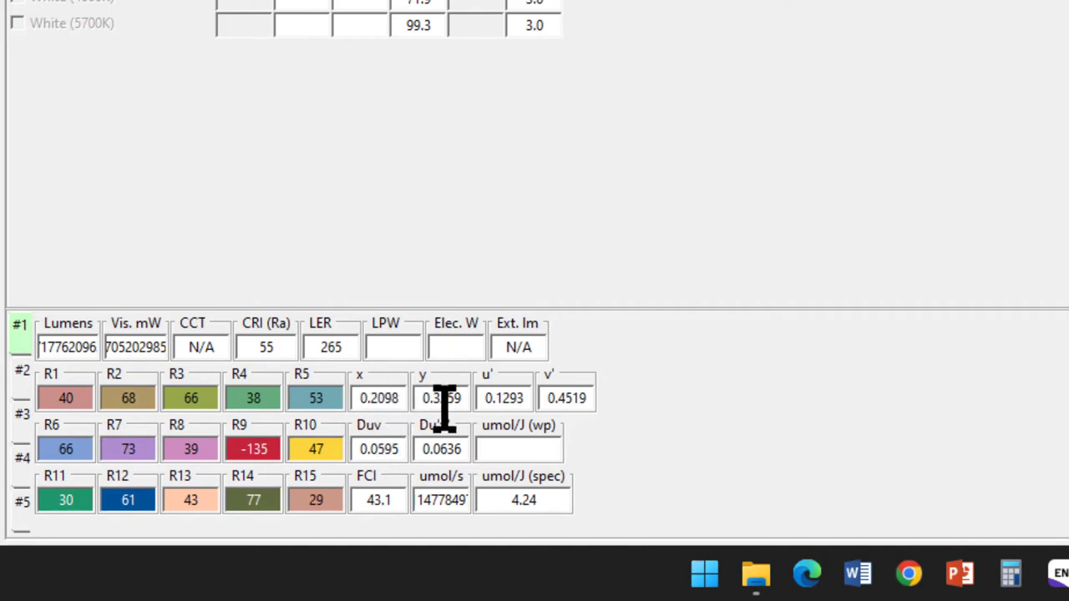
left_click_drag(441, 398, 455, 399)
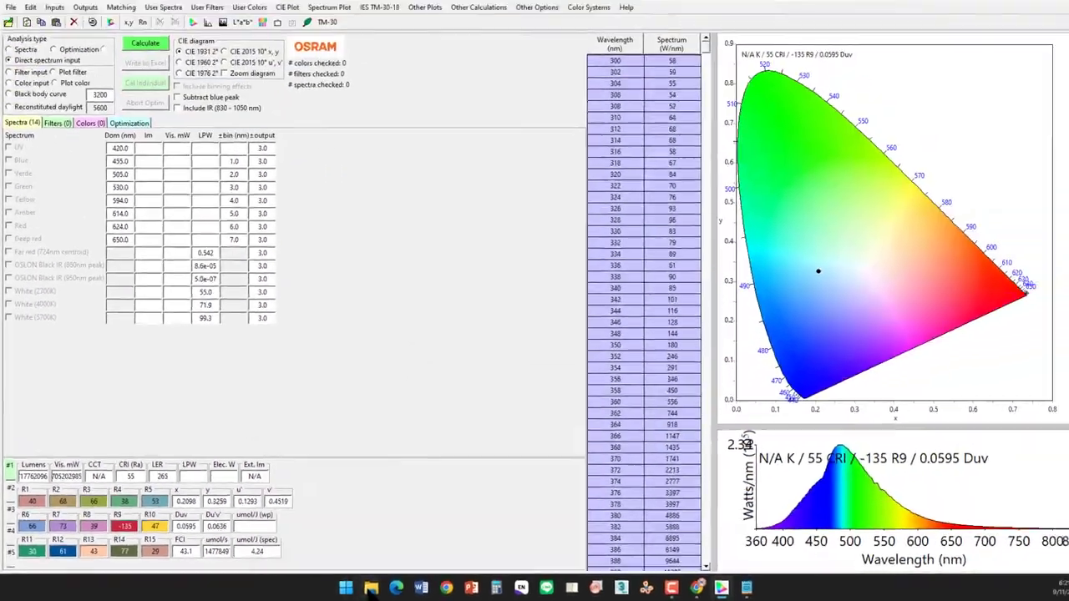
Step: Open photometry.xls in Excel from the Color-calculator_Tutorial folder
mouse_move(362, 589)
left_click(400, 542)
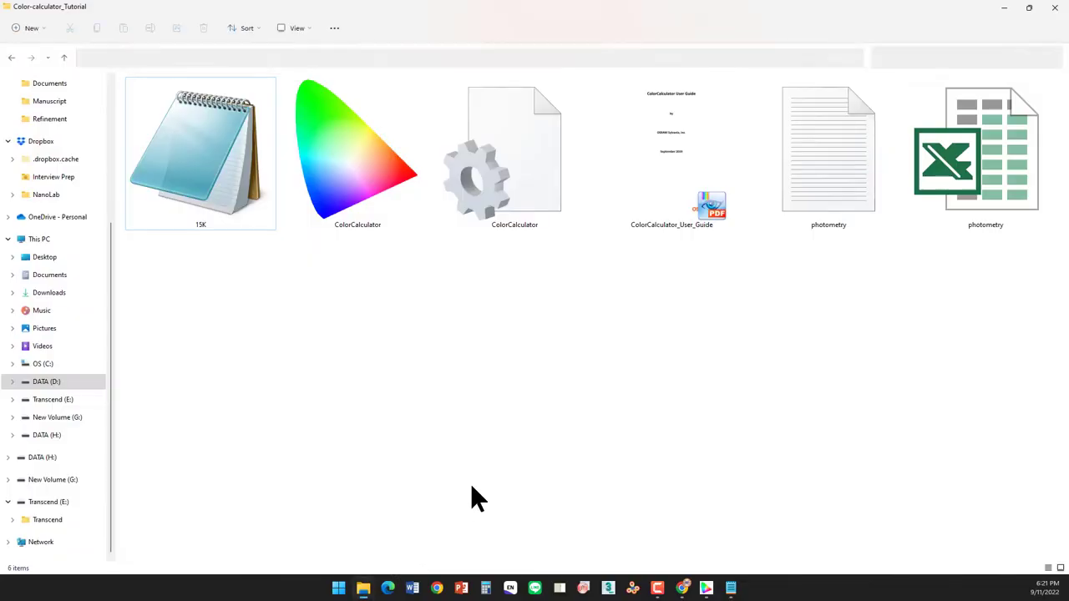
left_click(825, 169)
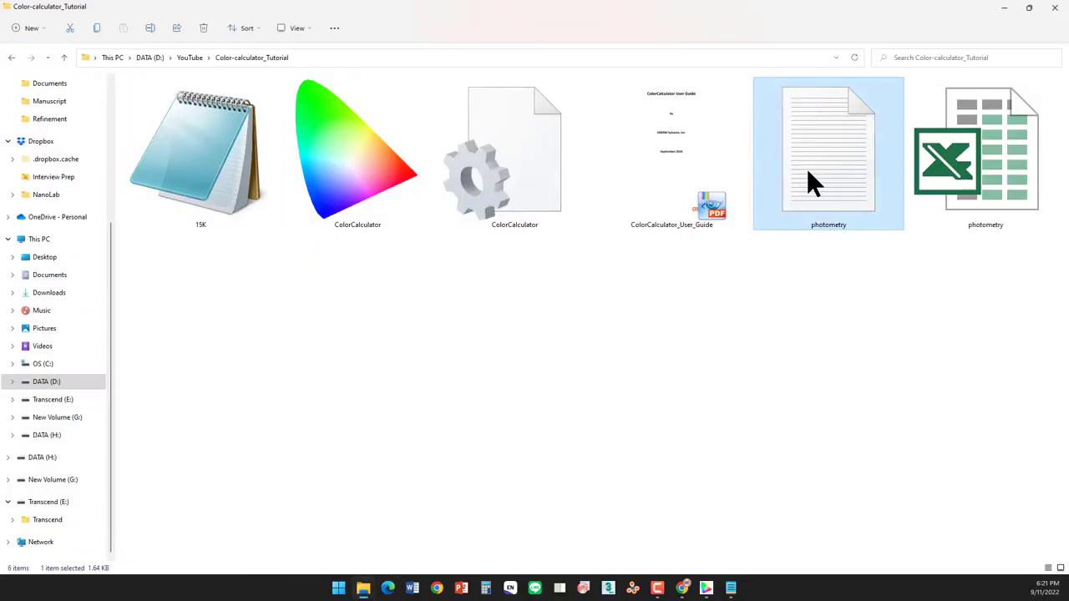
left_click(835, 272)
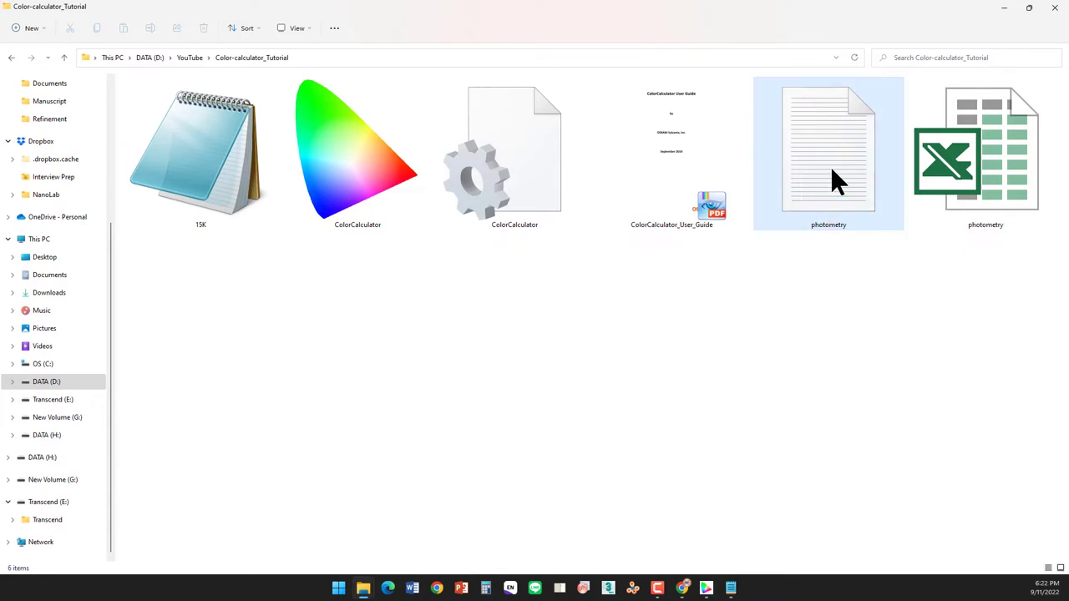
left_click(967, 189)
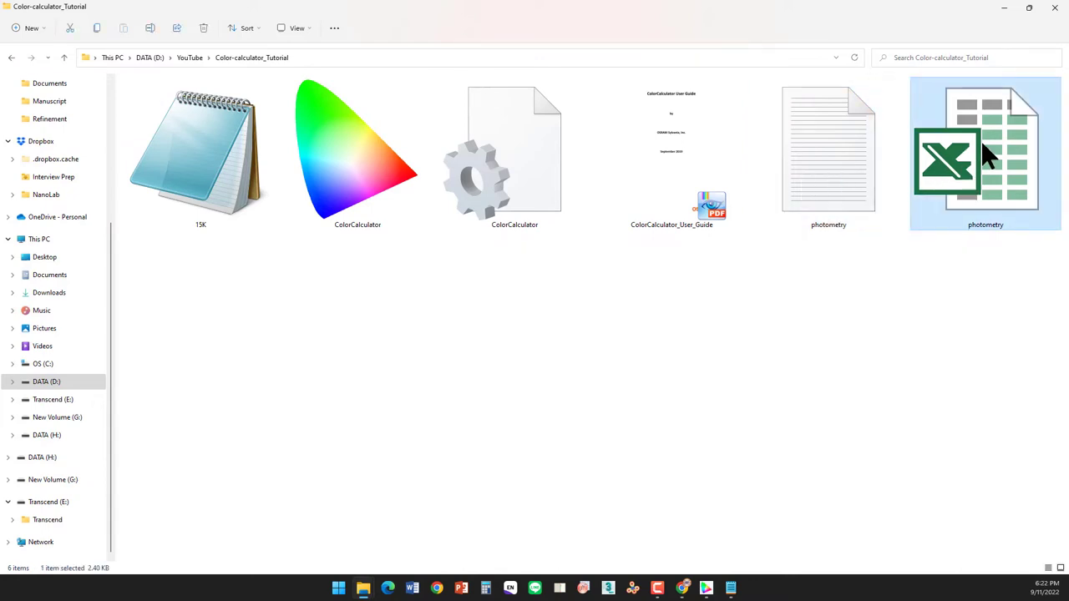
double_click(987, 155)
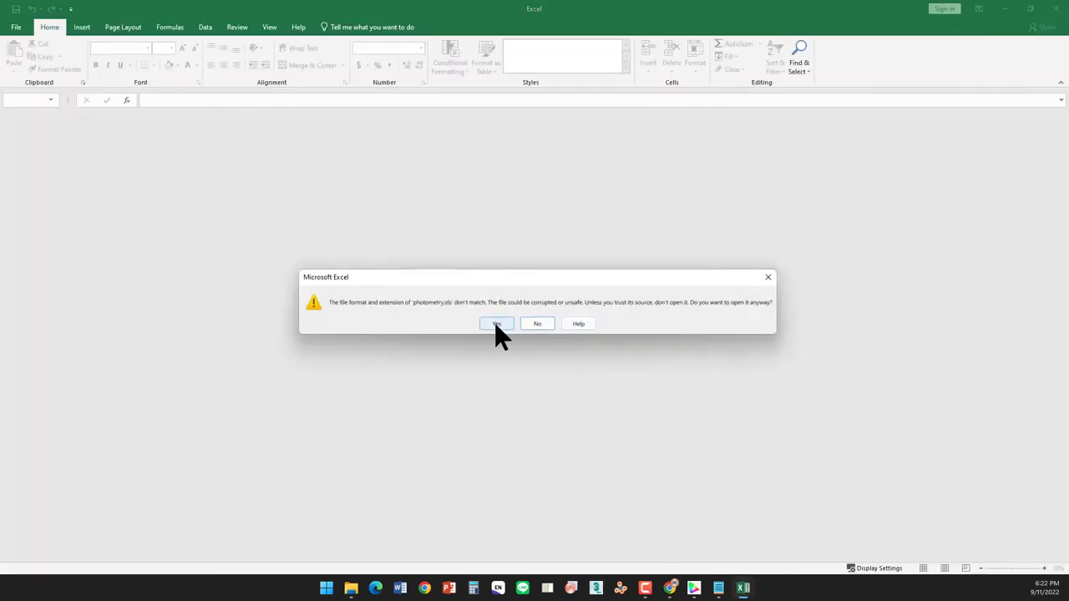
Step: Accept the format warning, review the x, y, u' and v' results, then minimize Excel
left_click(494, 324)
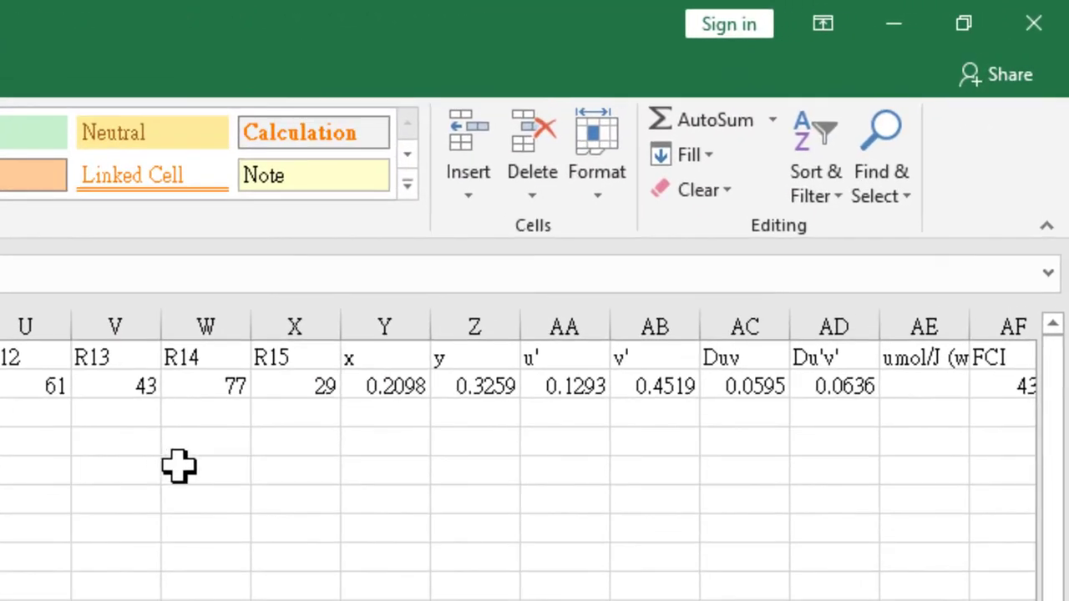
left_click(403, 386)
left_click(487, 388)
left_click(542, 387)
left_click(665, 386)
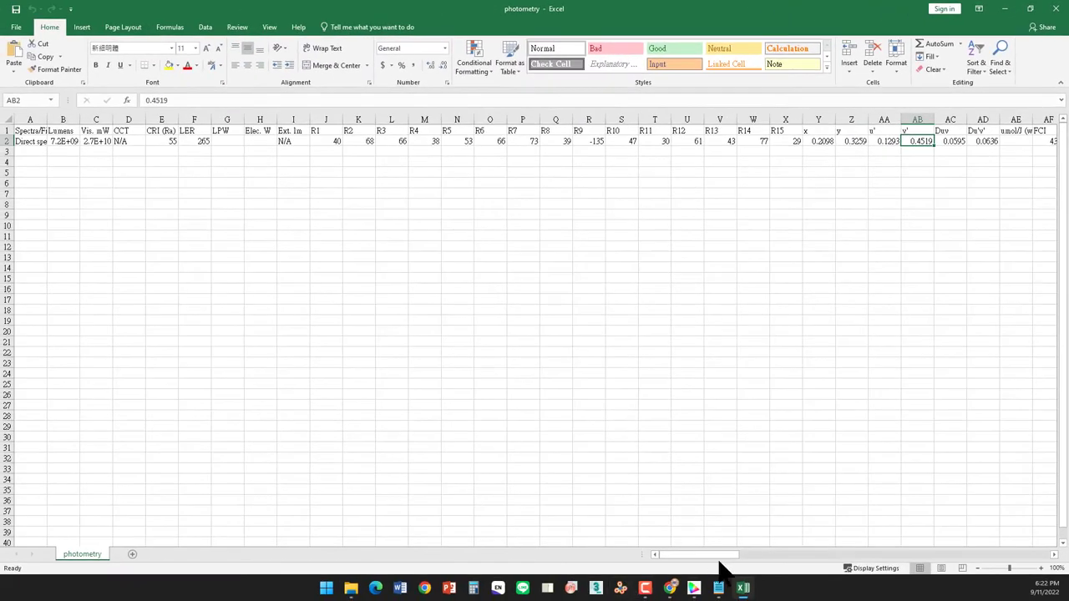
left_click_drag(718, 567, 793, 547)
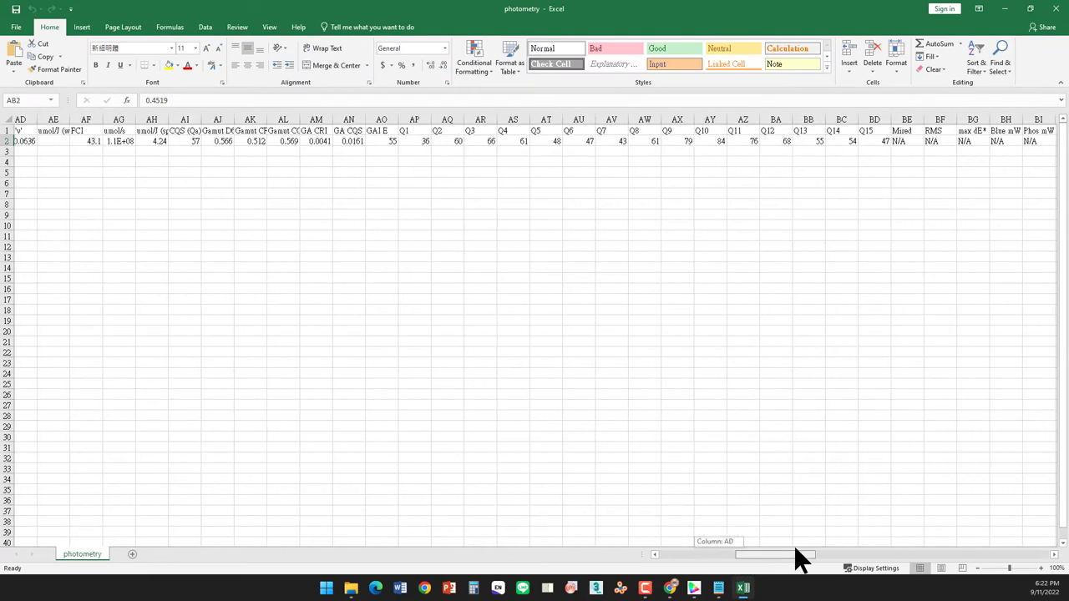
left_click(1005, 8)
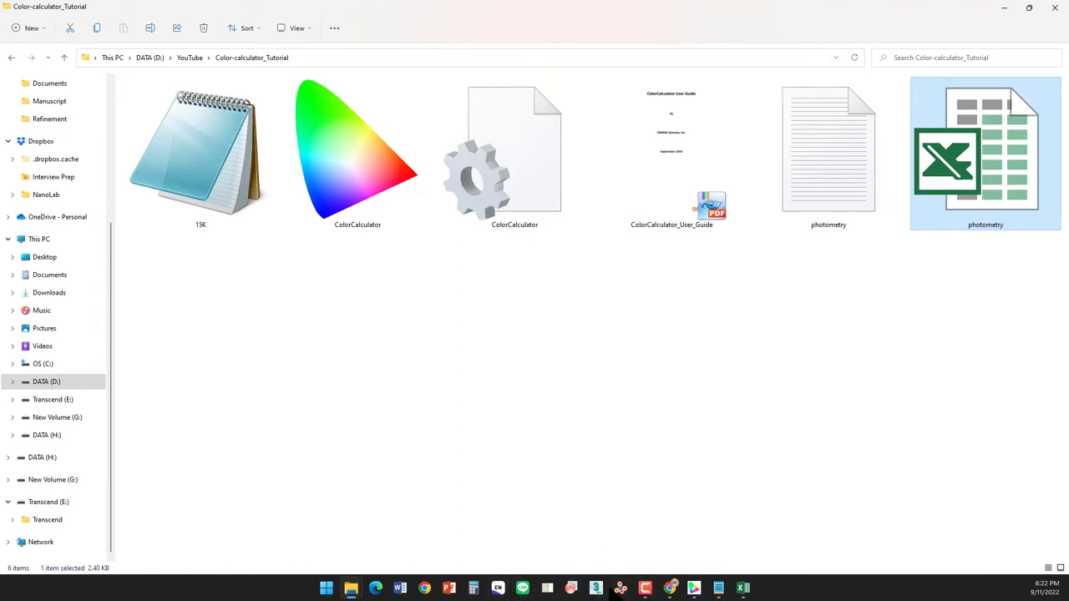
Step: Bring ColorCalculator, still showing the 15K CRI 55 results, back to the front
left_click(695, 589)
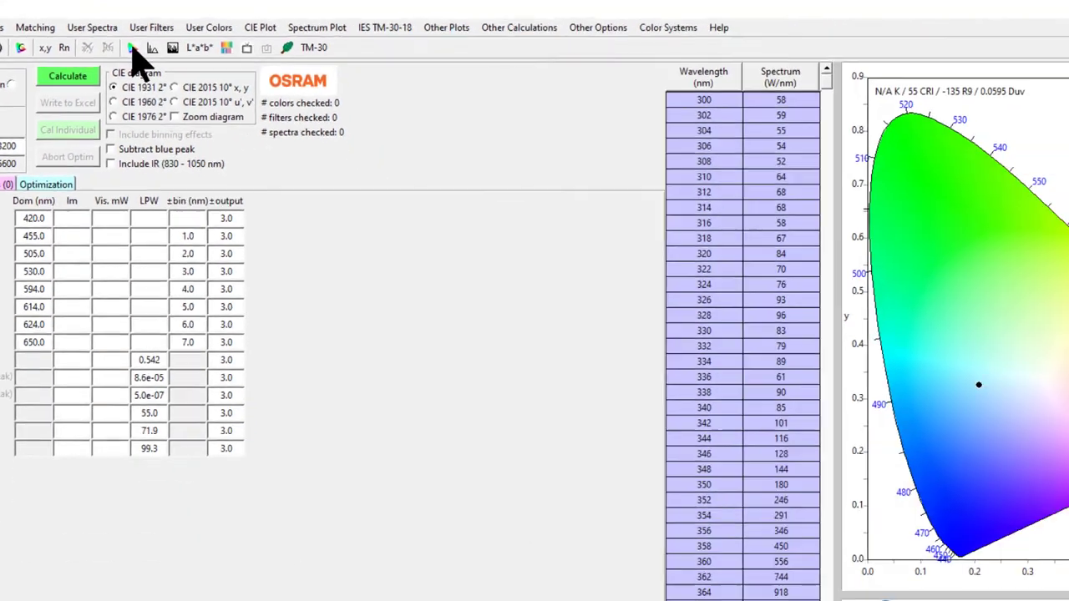
Step: Open the CIE Plot window showing the 15K point and browse its Options and Zoom Options
left_click(131, 48)
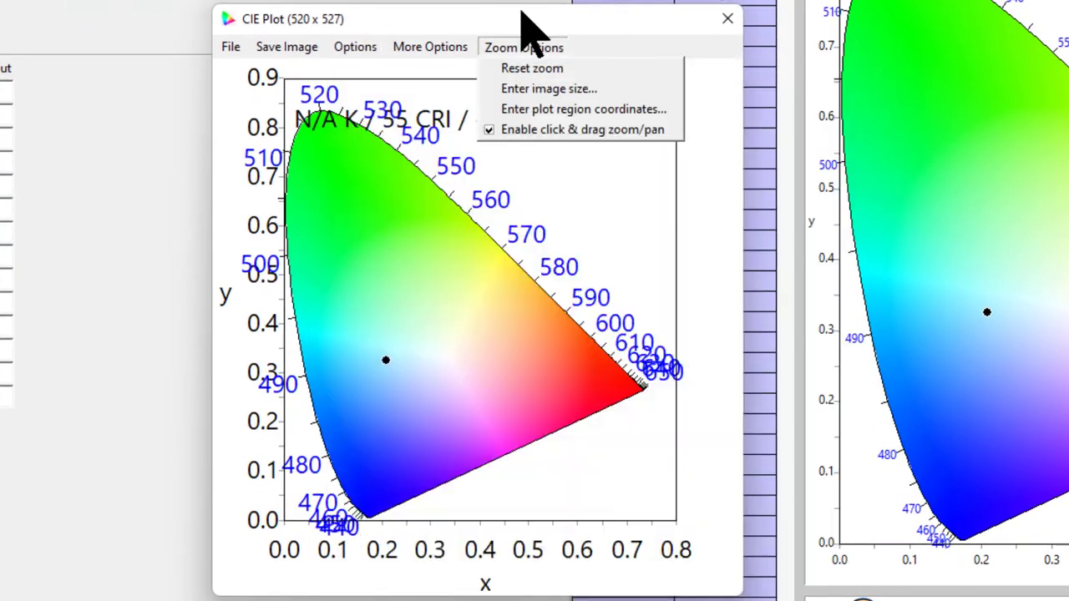
left_click(569, 123)
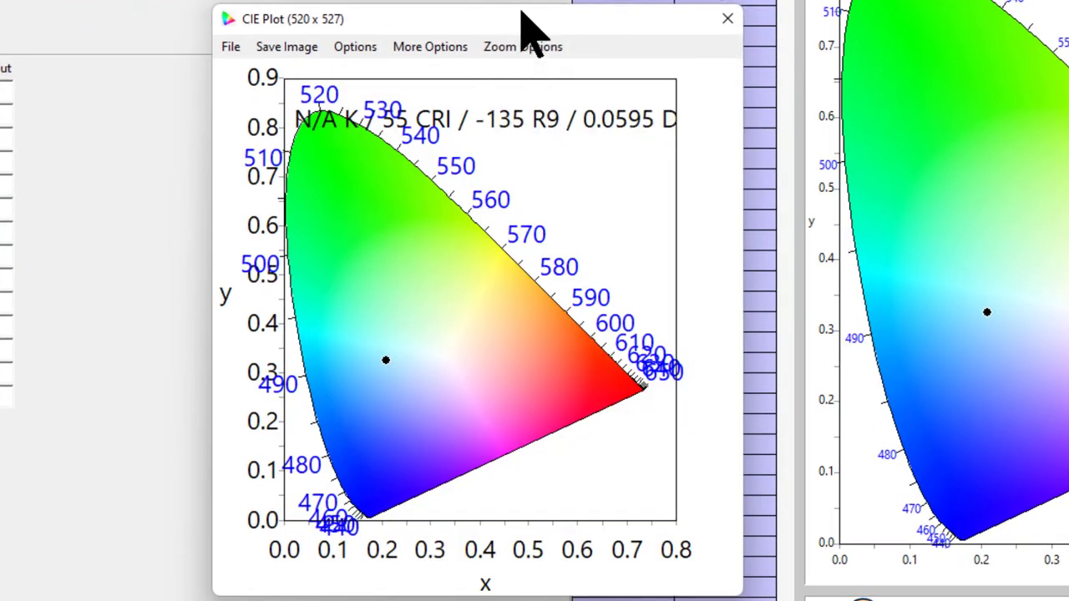
left_click(288, 51)
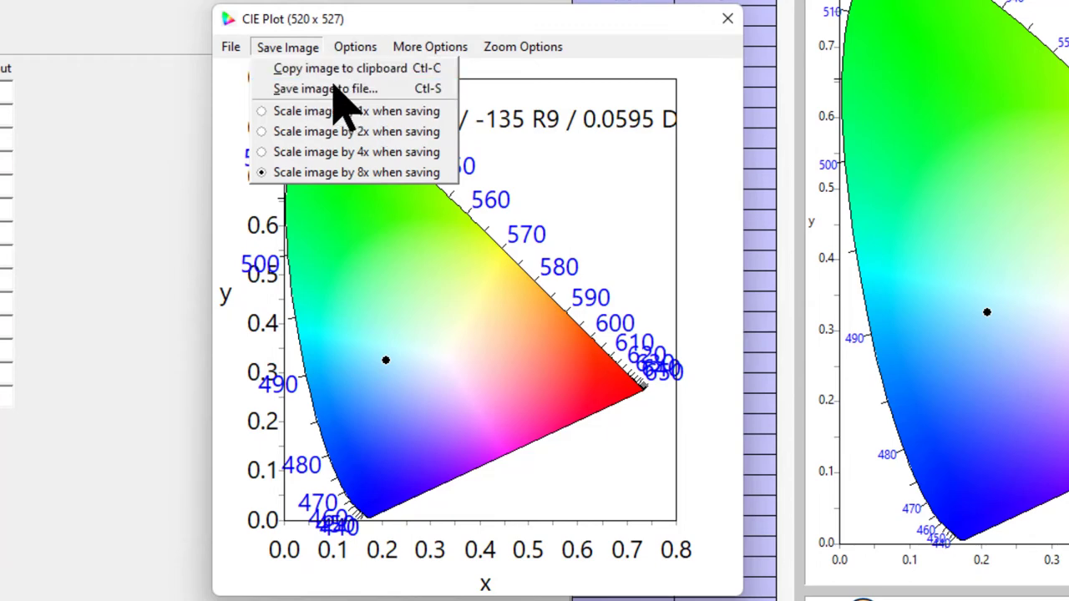
Step: Repeatedly try Save Image > Save image to file from the CIE Plot window
left_click(315, 49)
left_click(293, 46)
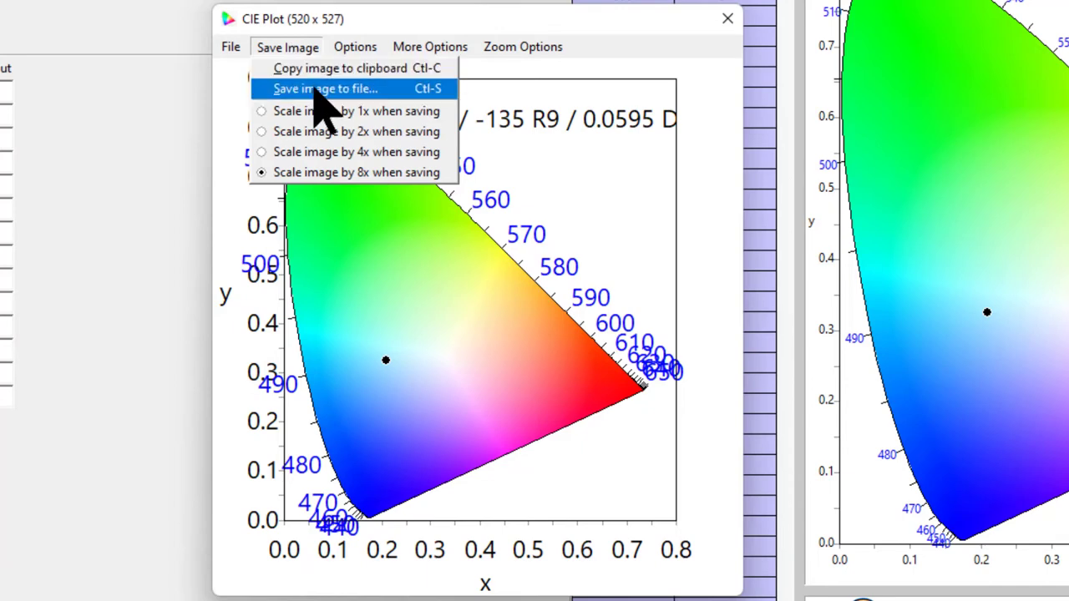
left_click(311, 88)
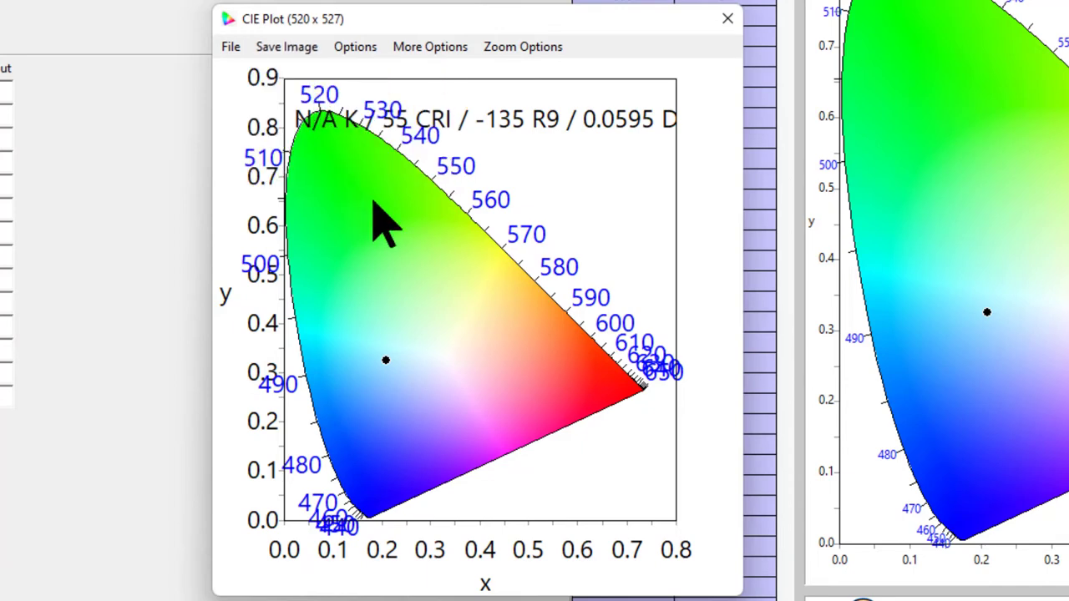
left_click(289, 46)
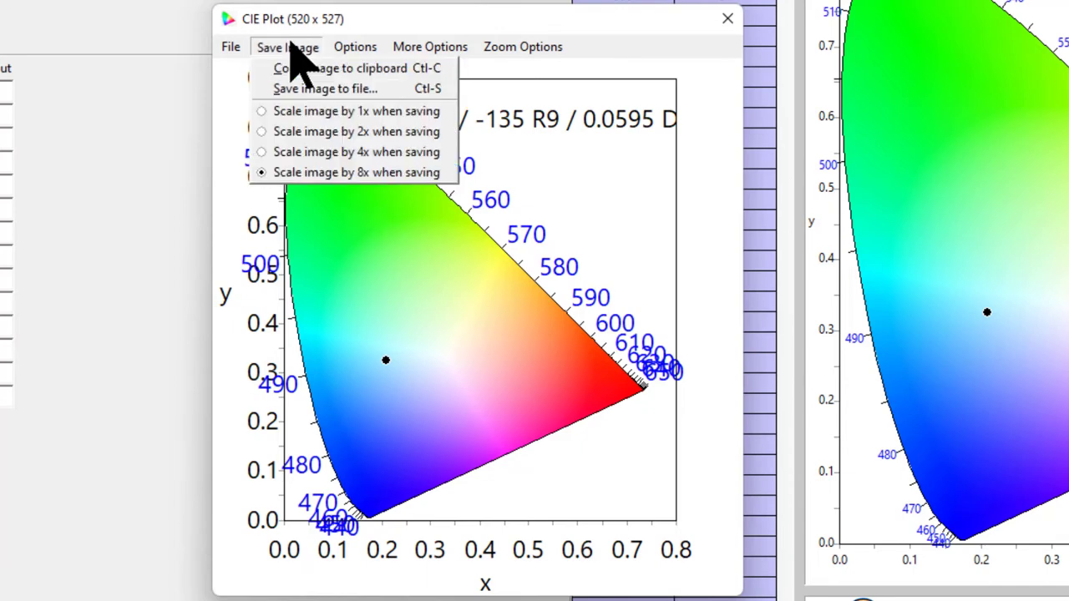
left_click(288, 85)
left_click(284, 48)
left_click(290, 87)
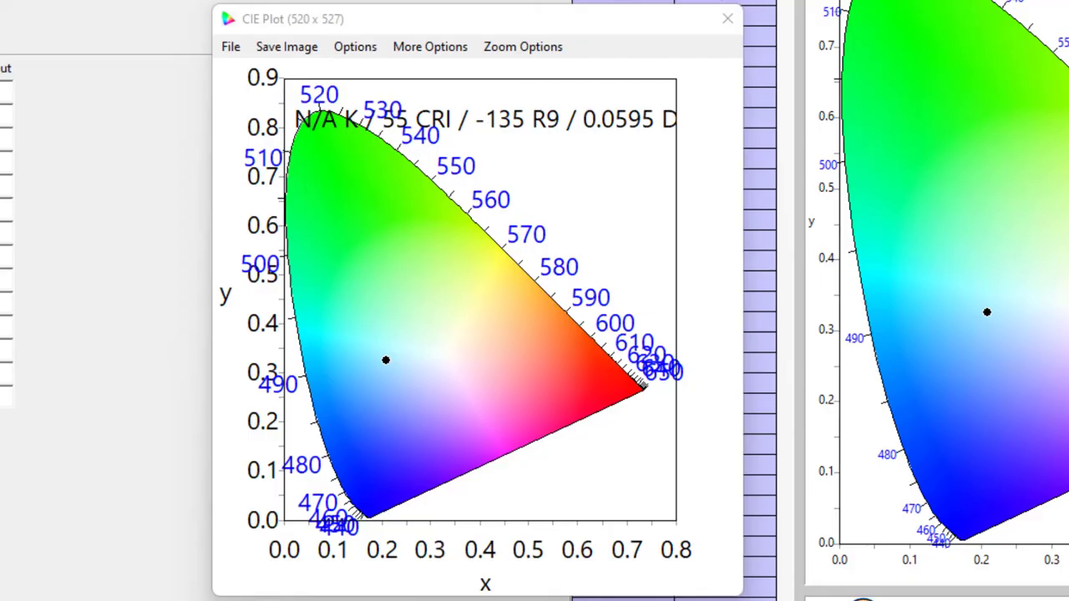
Step: Check the tutorial folder, then save the plot image as cie.bmp
left_click_drag(382, 5, 460, 110)
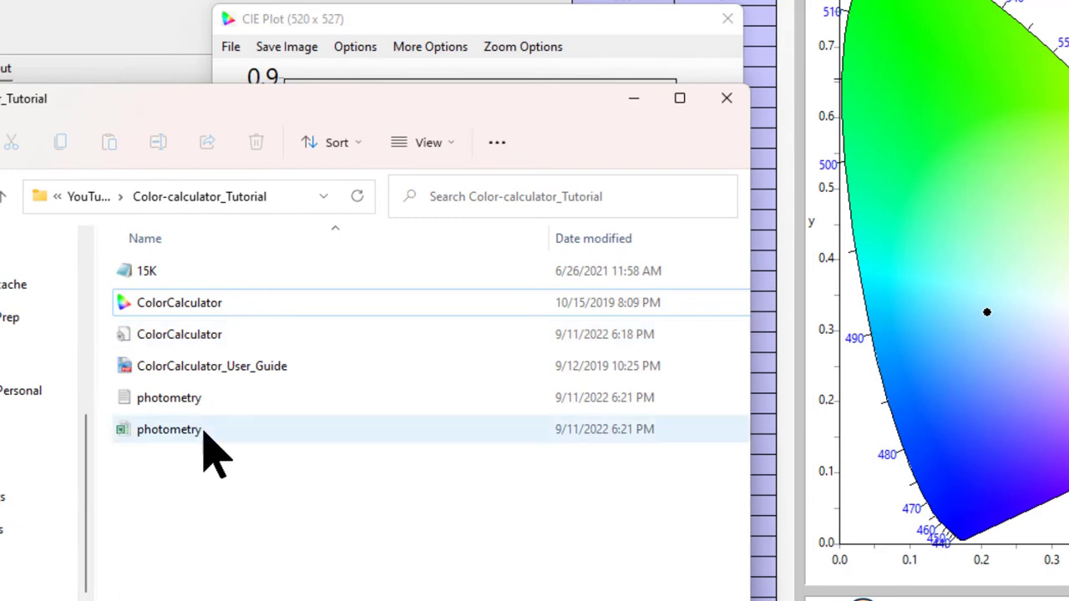
left_click(512, 14)
left_click(287, 46)
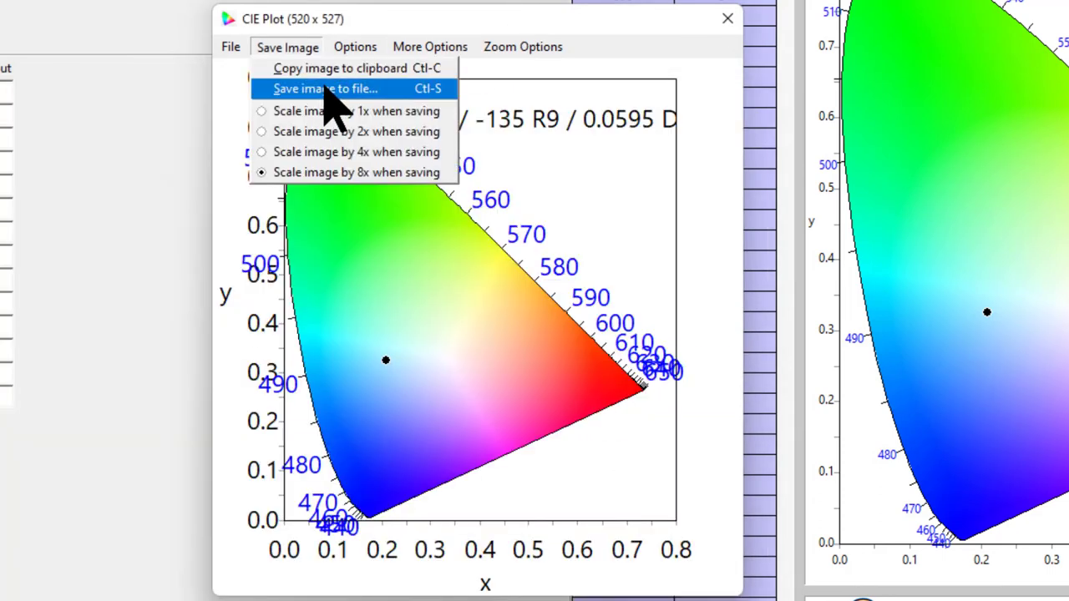
left_click(323, 89)
left_click(290, 47)
left_click(311, 89)
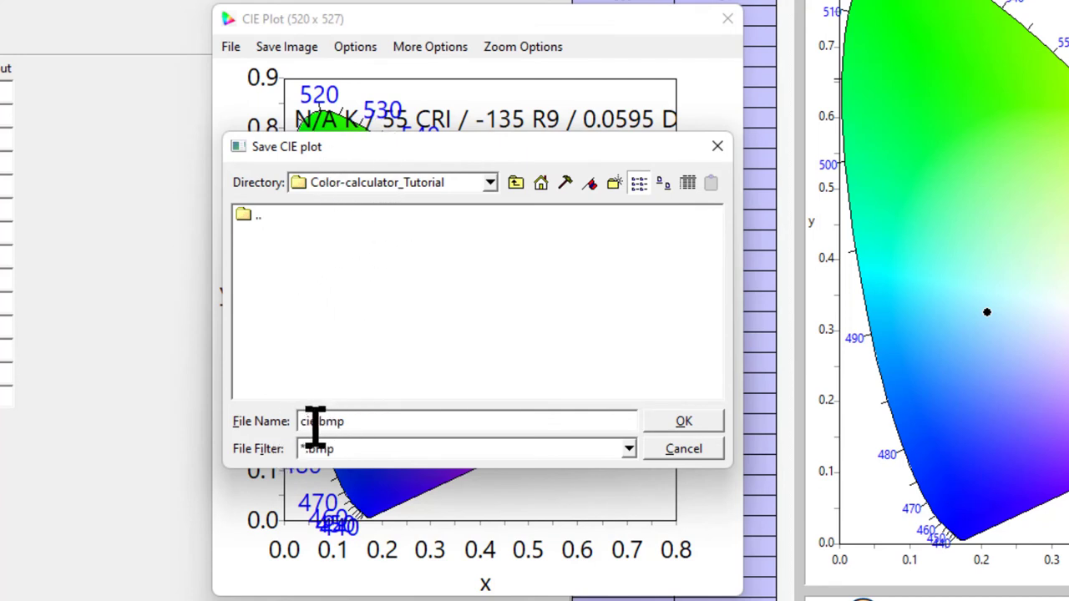
left_click(682, 422)
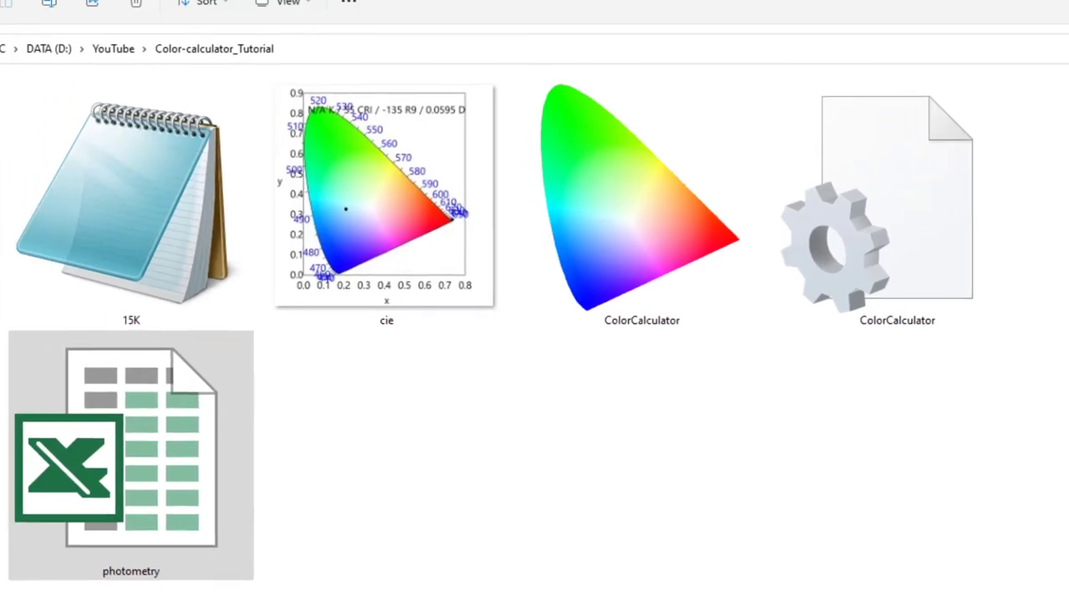
Step: Select the cie image in the Color-calculator_Tutorial folder to view the CIE diagram
left_click(401, 221)
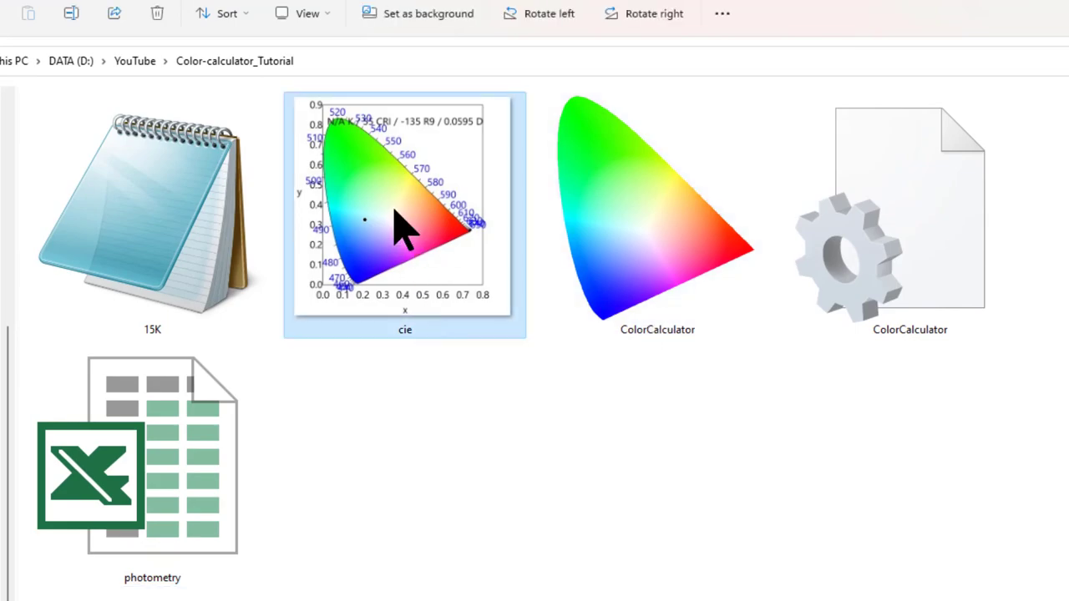